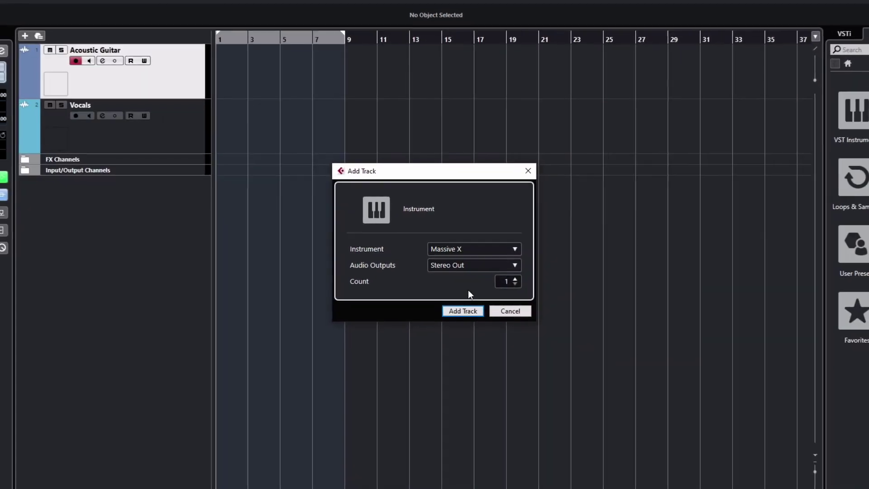
Add the Massive X instrument track from the Add Track dialog.
click(463, 311)
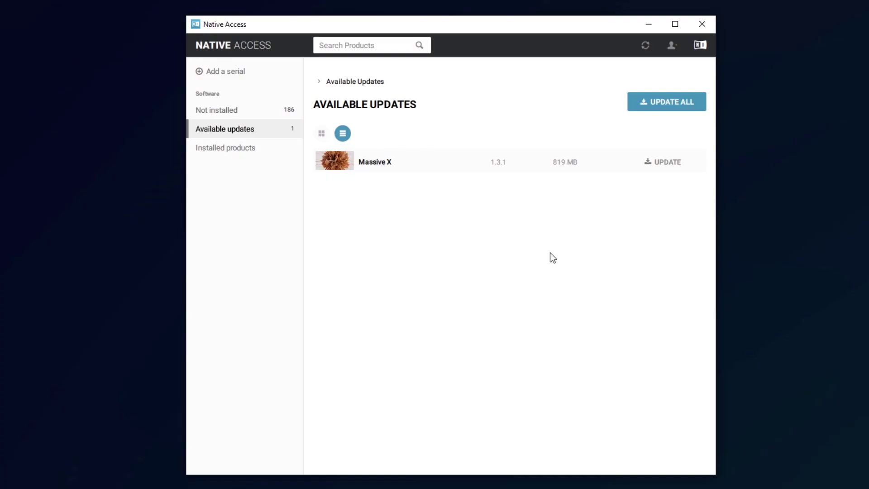
Start the Massive X update and open Native Access Preferences to view the VST file locations.
click(659, 101)
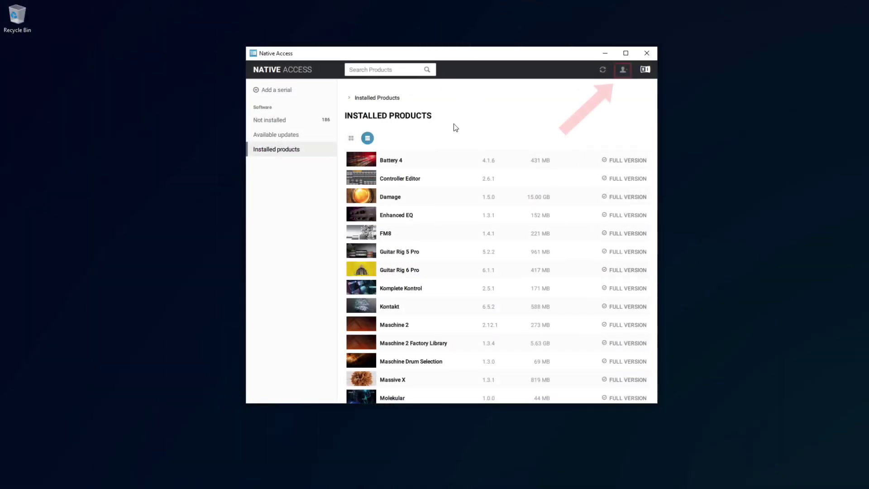
click(624, 71)
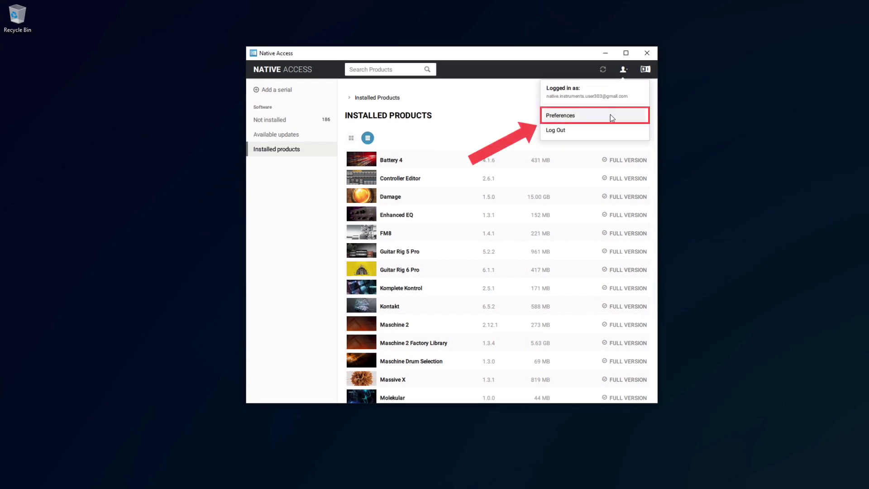
click(610, 115)
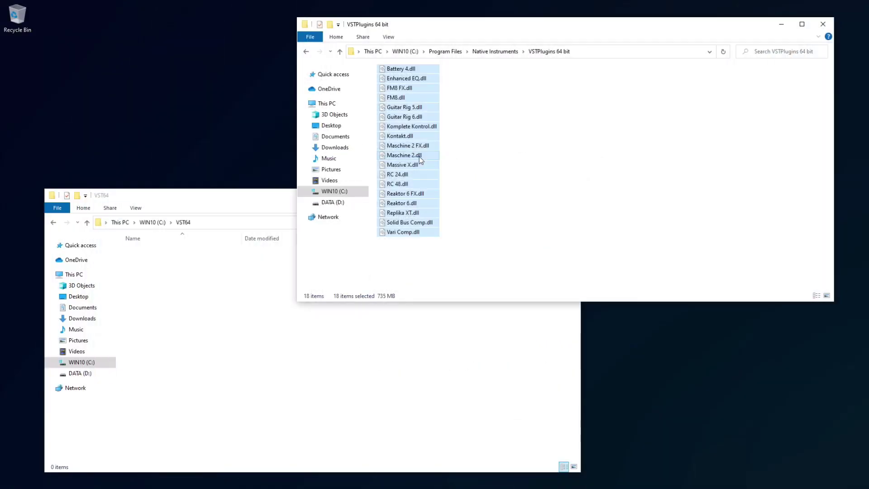
Drag the 18 selected .dll files from VSTPlugins 64 bit into the VST64 window.
drag(419, 157, 247, 292)
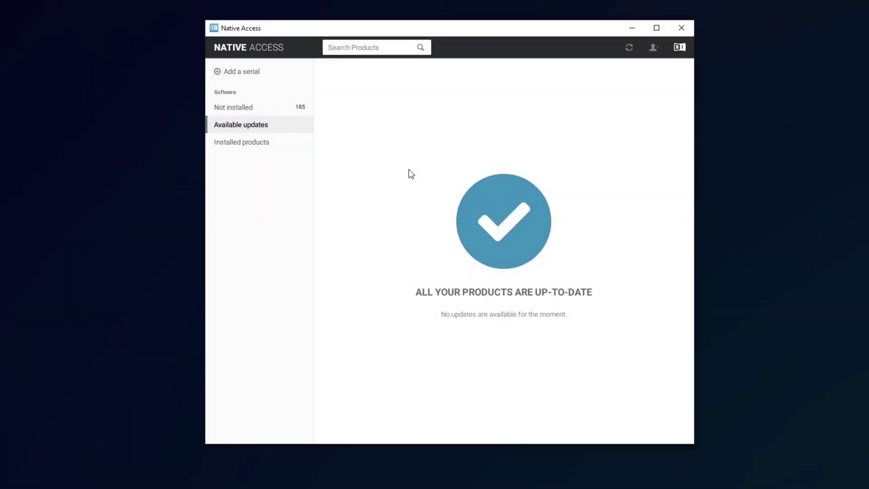
Open Guitar Rig 6 Pro from Installed products and view its Installation Path tab.
click(259, 148)
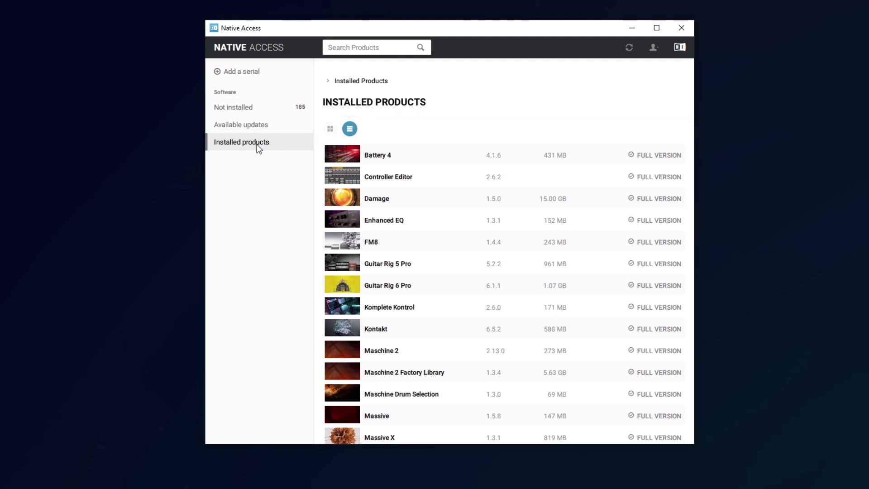
click(380, 285)
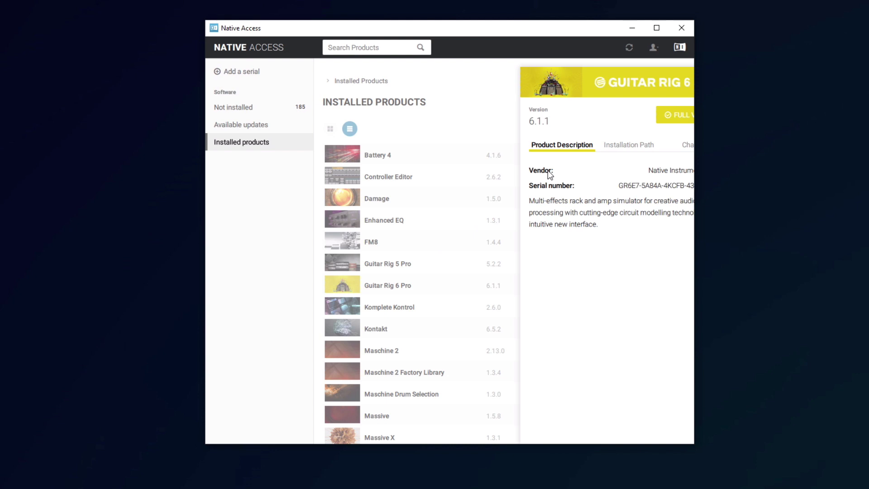
click(584, 147)
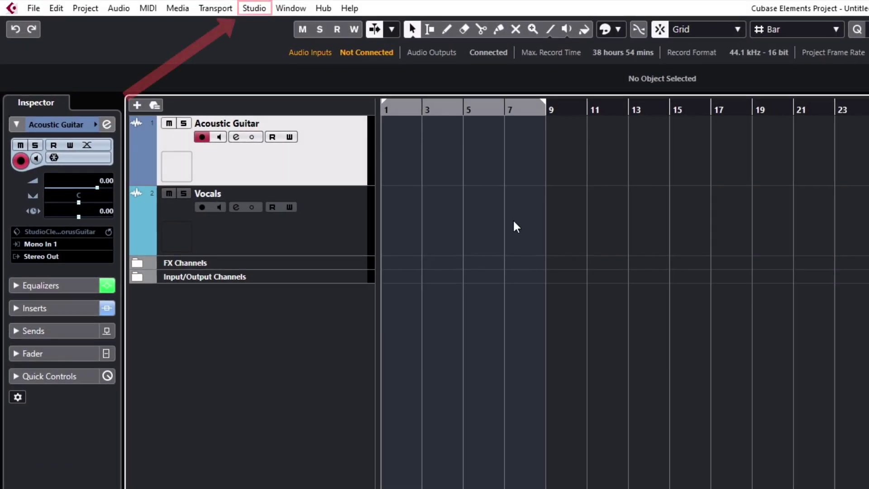
Open Studio > VST Plug-in Manager and reveal its VST 2 plug-in path settings.
click(255, 8)
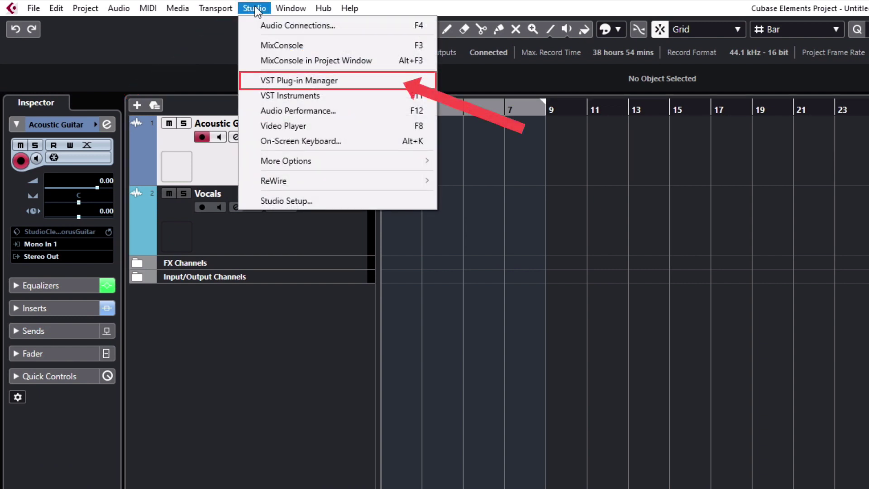
click(247, 82)
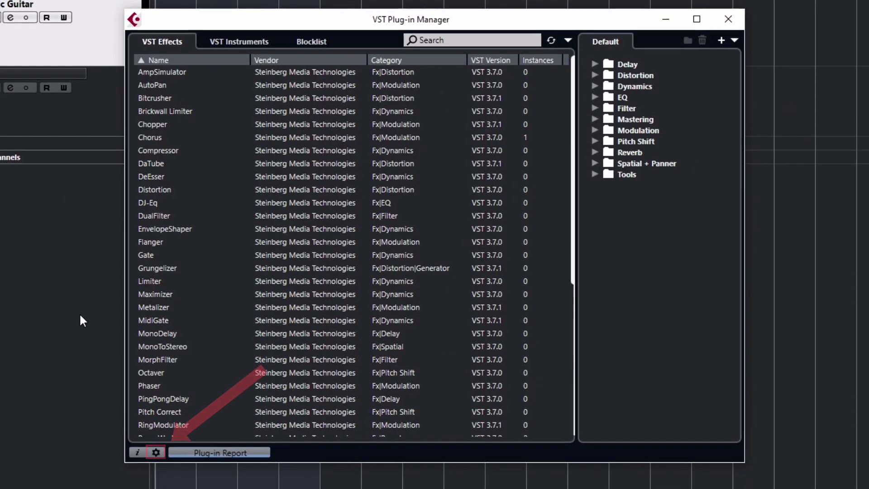
click(157, 452)
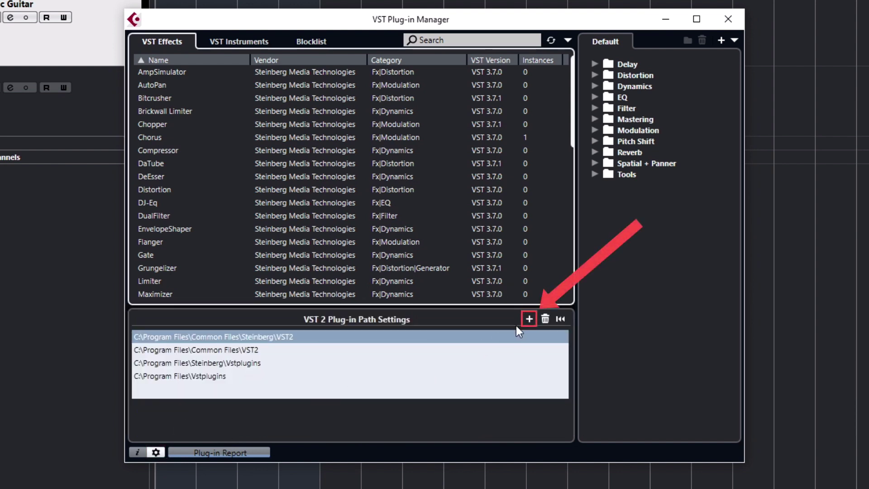
Add the VSTPlugins 64 bit folder under C:\Program Files\Native Instruments as a VST 2 path, then rescan.
click(529, 319)
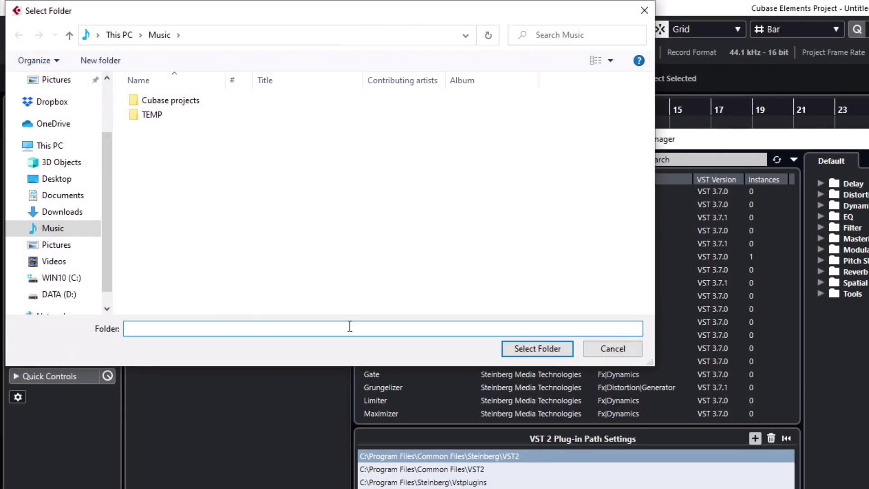
click(68, 277)
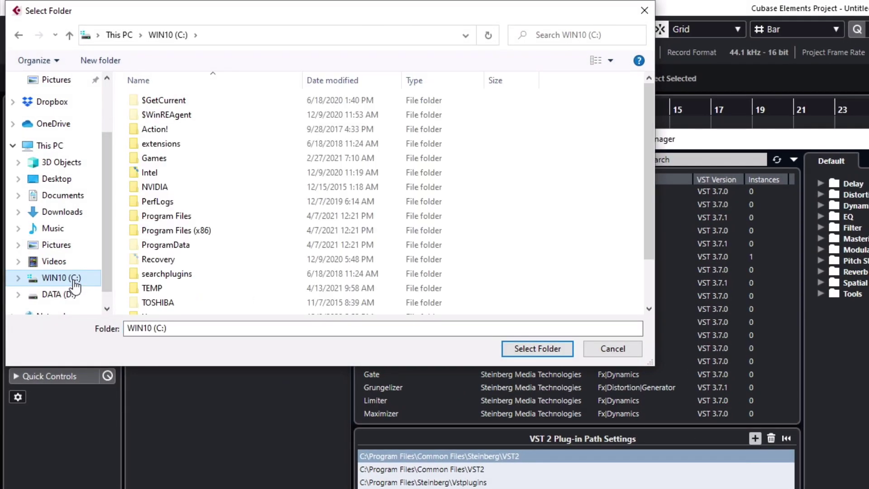
double_click(174, 217)
scroll(571, 214, down, 5)
double_click(280, 284)
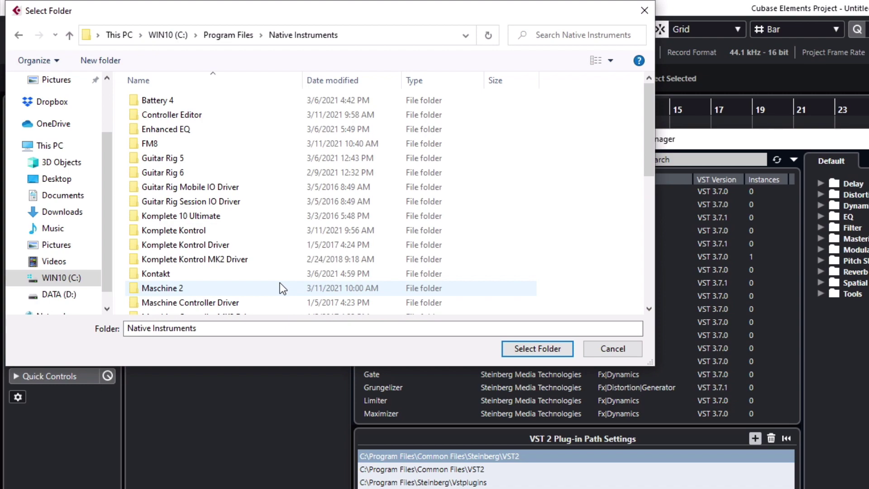
drag(648, 154, 648, 279)
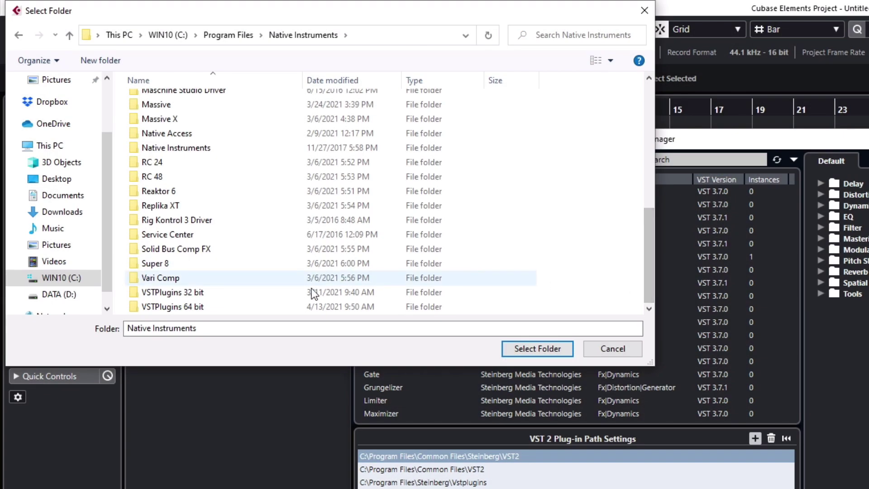
click(213, 307)
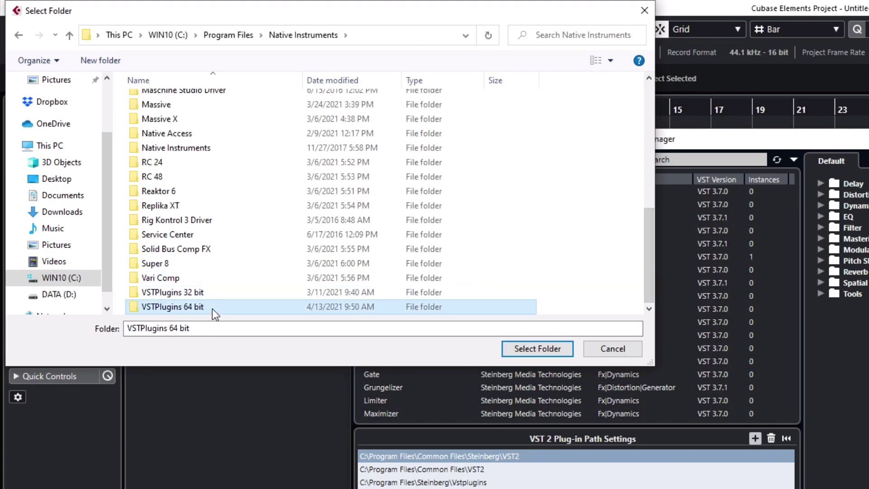
click(515, 346)
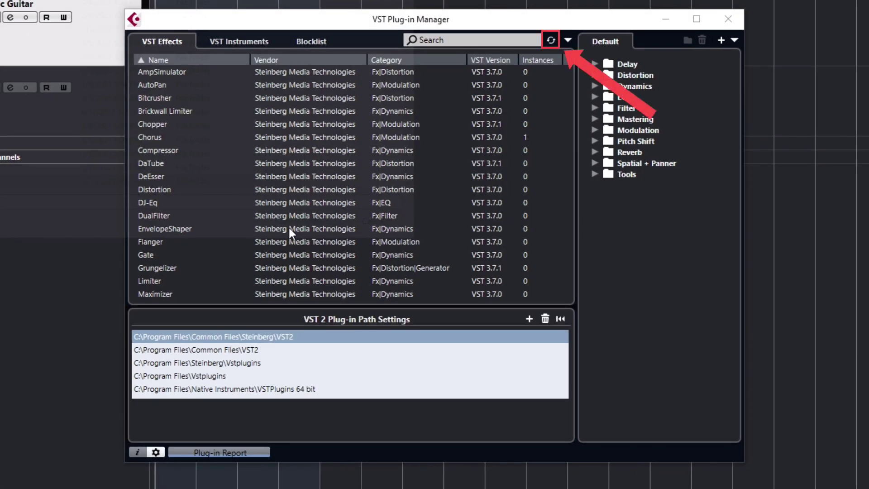
click(549, 41)
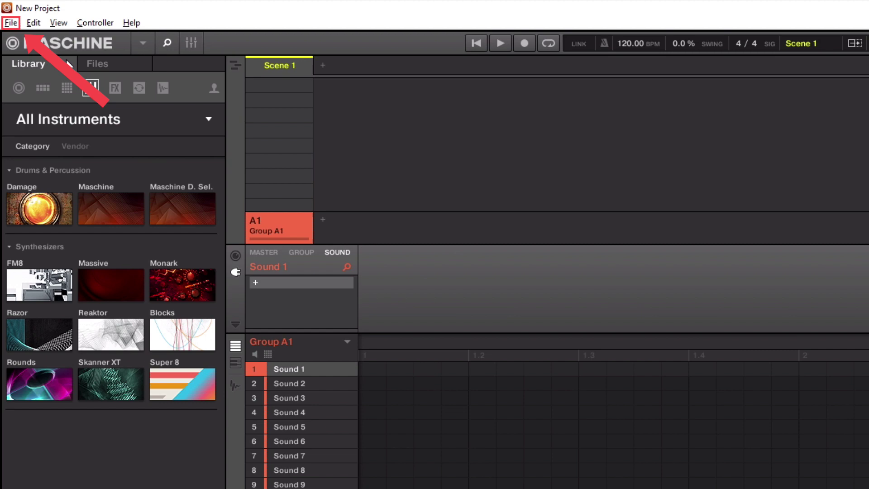
Open Maschine 2's Preferences at the Plug-ins Locations page.
click(16, 28)
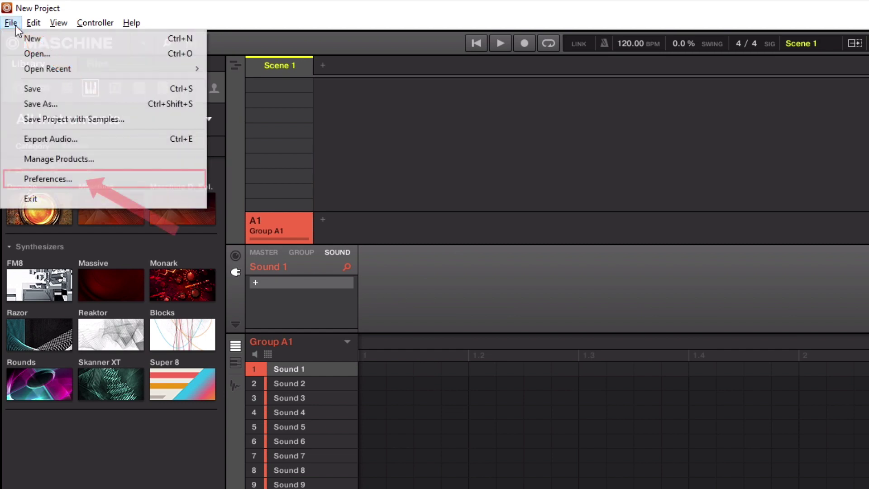
click(13, 176)
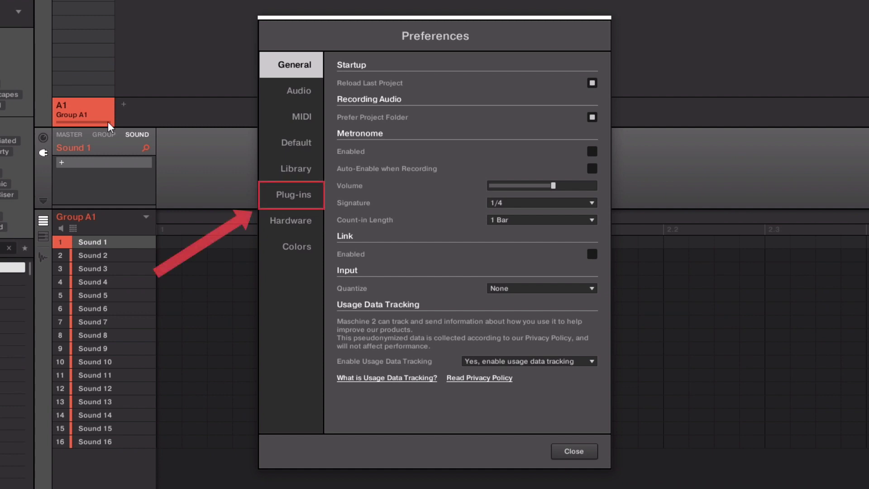
click(306, 187)
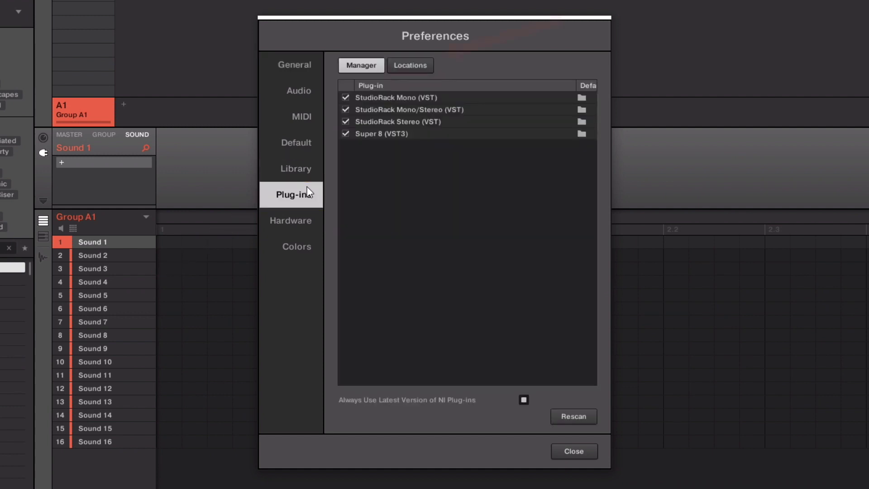
click(415, 69)
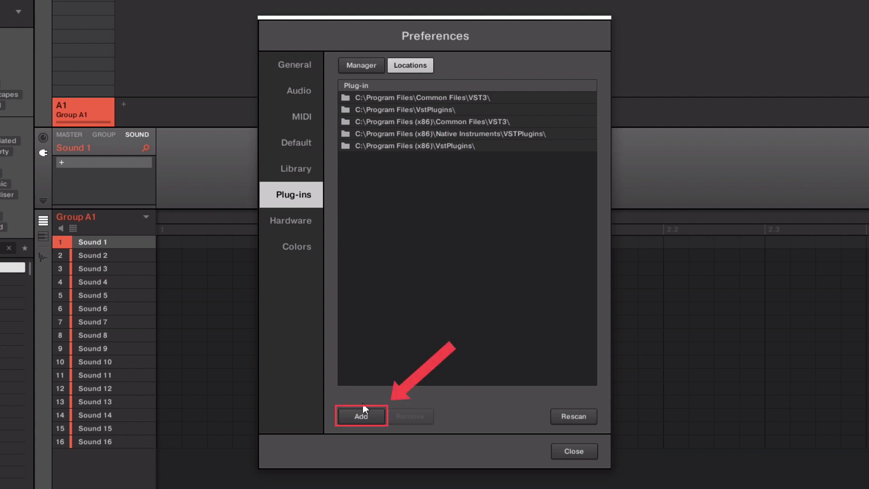
Add C:\Program Files\Native Instruments\VSTPlugins 64 bit as a plug-in location and rescan.
click(362, 415)
double_click(381, 243)
double_click(386, 329)
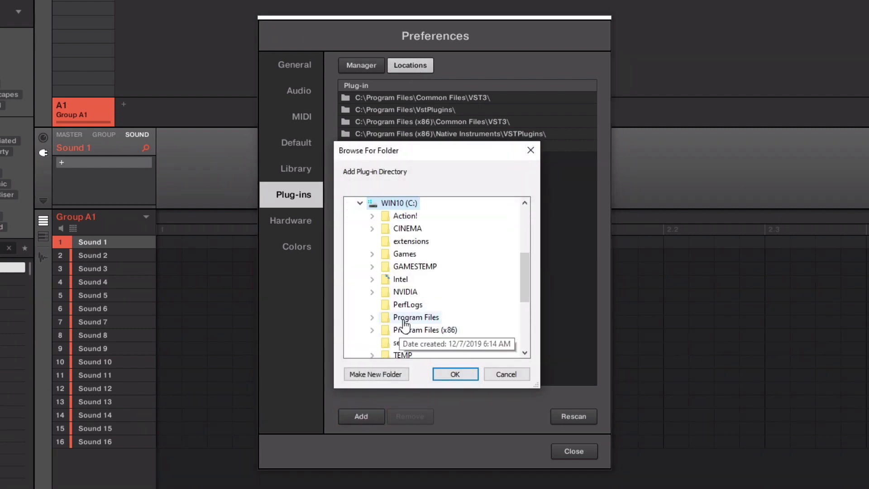
double_click(384, 317)
scroll(521, 335, down, 5)
double_click(437, 291)
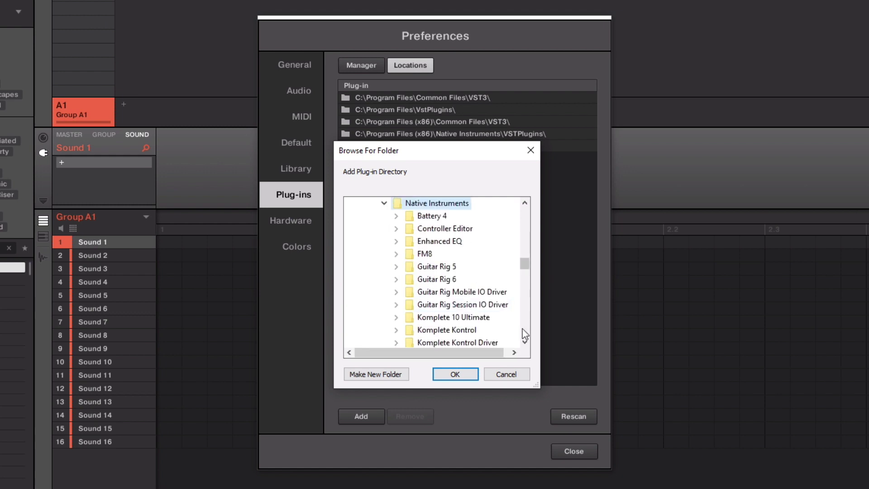
scroll(521, 328, down, 7)
click(448, 266)
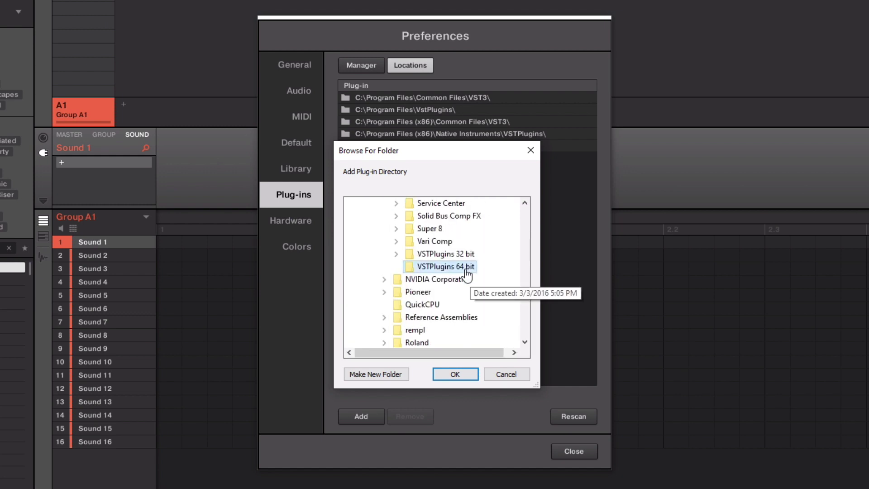
click(455, 374)
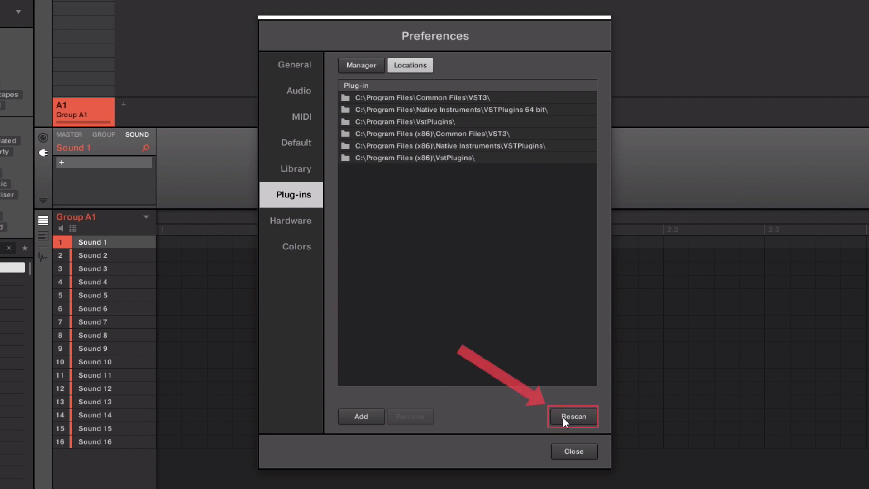
click(563, 417)
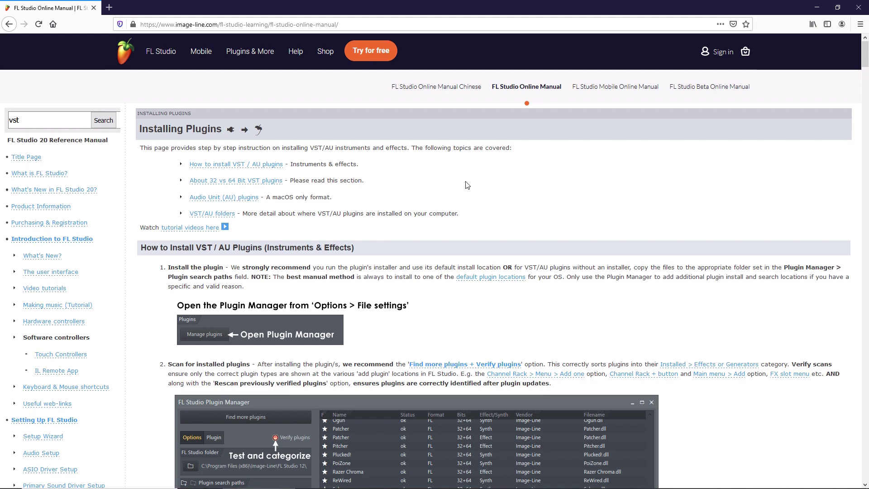
Search NI support for ableton live and open the Plug-In Administration in Ableton Live article.
scroll(466, 181, down, 5)
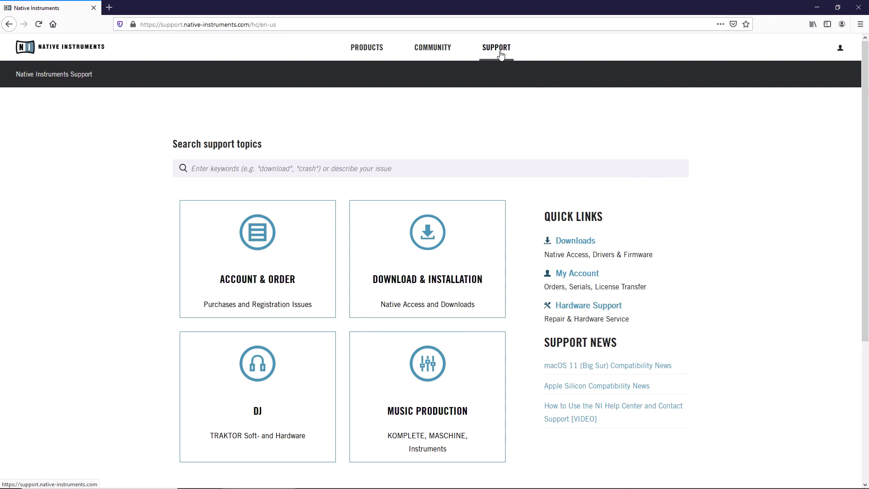
click(414, 163)
text(ableton live)
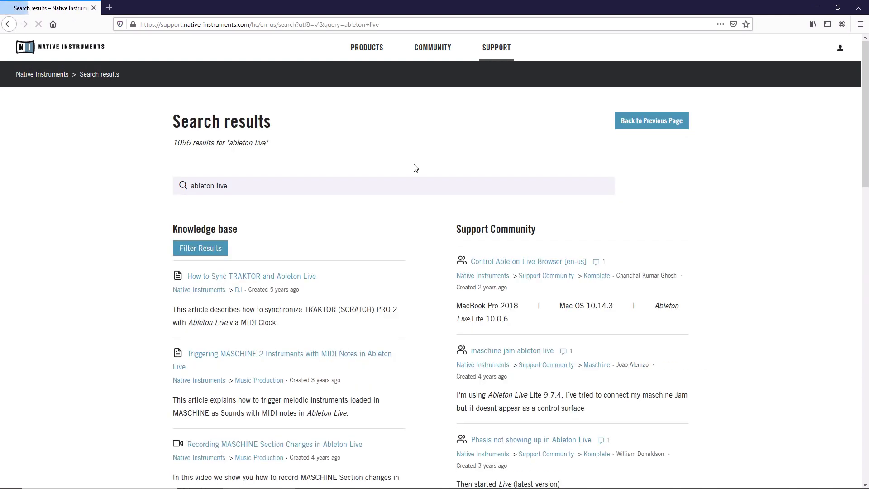
scroll(416, 168, down, 4)
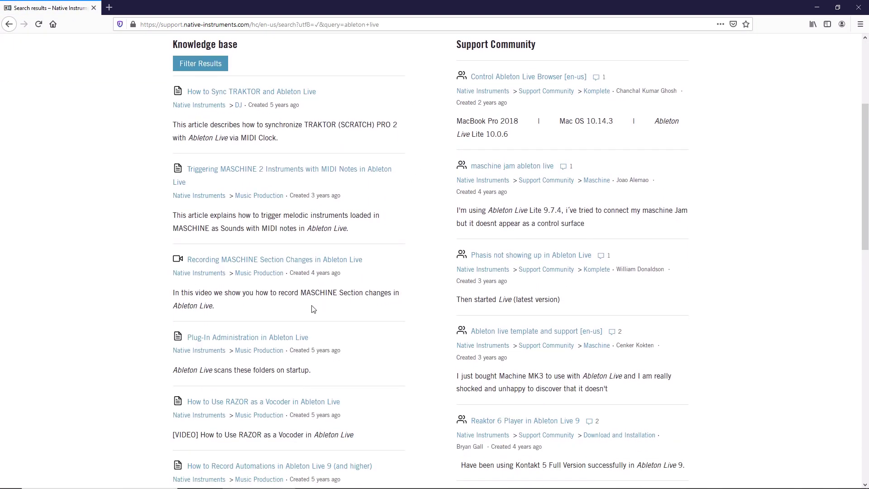
click(289, 340)
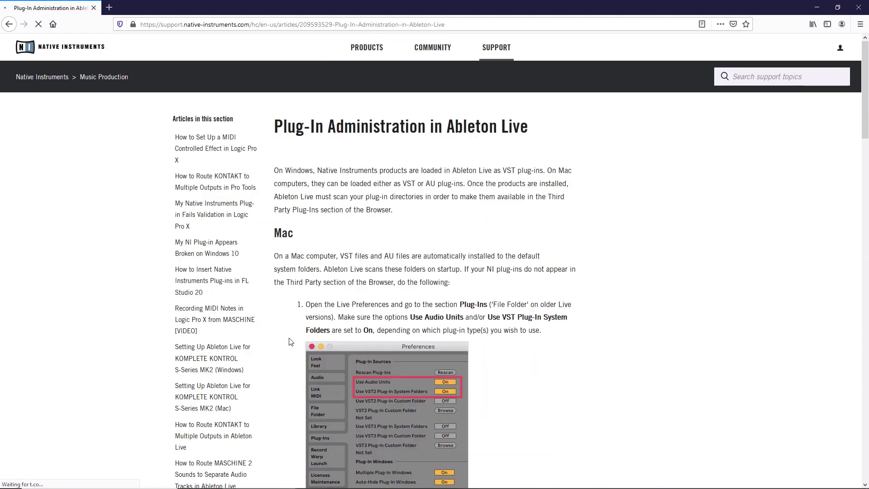